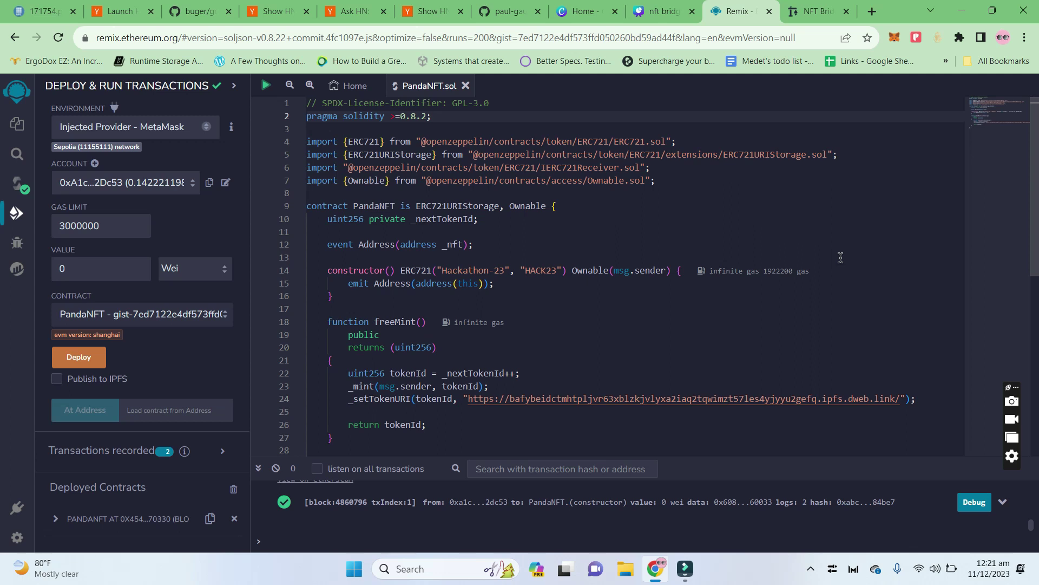
# Register the copied PandaNFT contract address as an original NFT and confirm it in MetaMask.
pyautogui.click(210, 518)
pyautogui.click(802, 8)
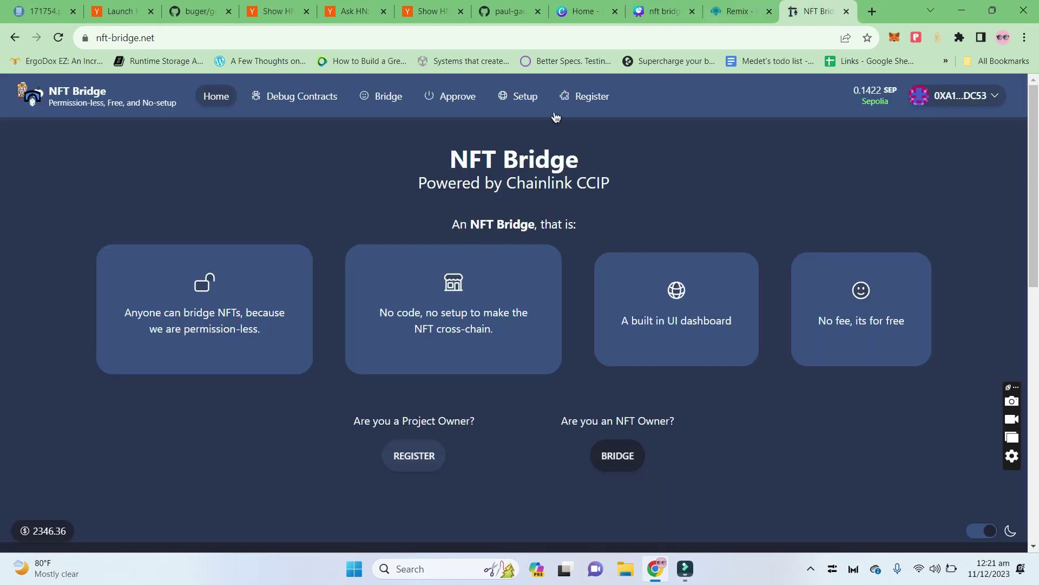
pyautogui.click(582, 103)
pyautogui.click(501, 247)
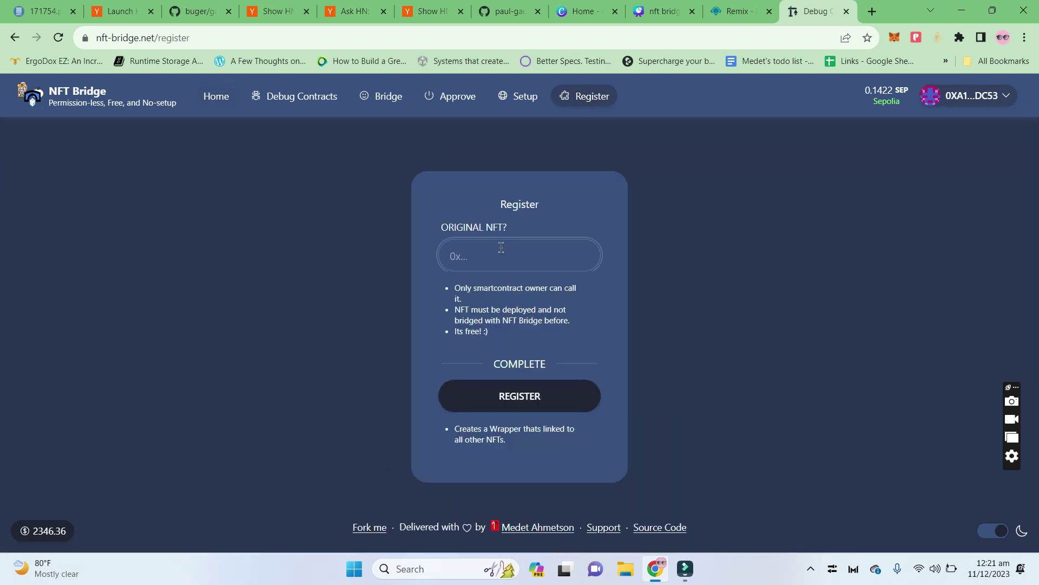
pyautogui.hotkey('ctrl', 'v')
pyautogui.click(517, 404)
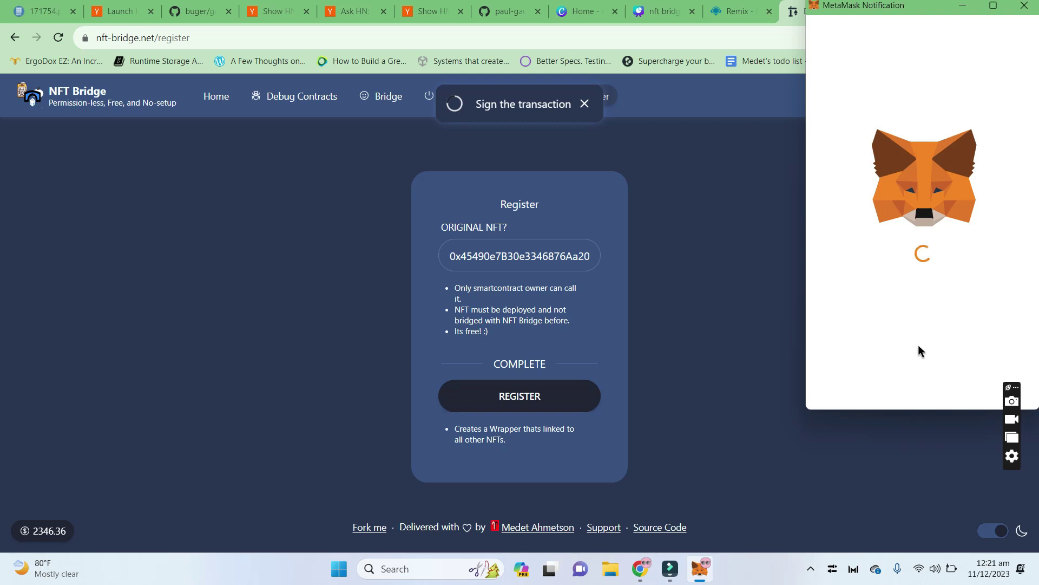
pyautogui.click(971, 388)
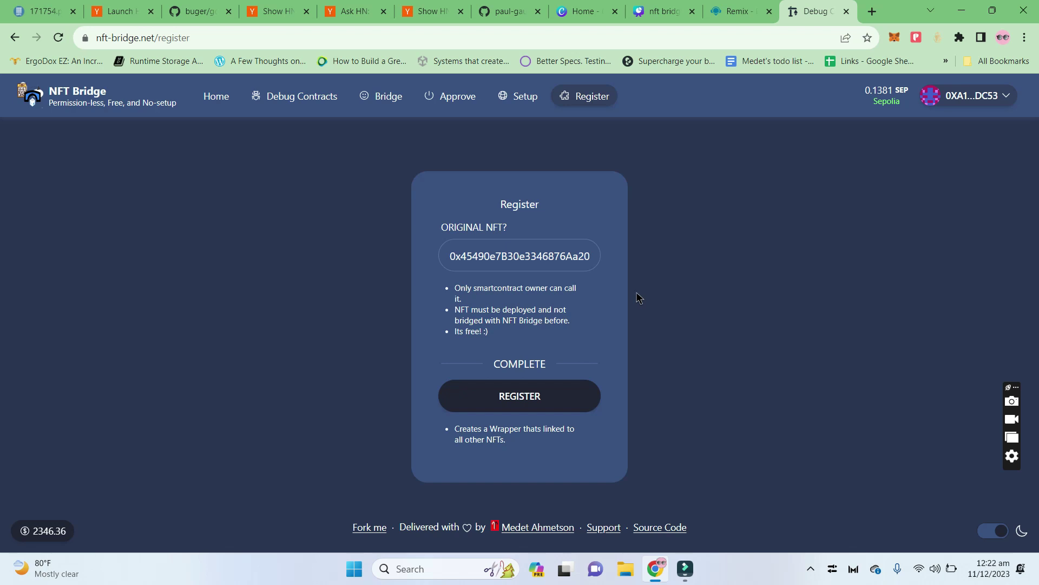
# Set up the registered PandaNFT address with target Polygon Mumbai and confirm the fee in MetaMask.
pyautogui.click(523, 99)
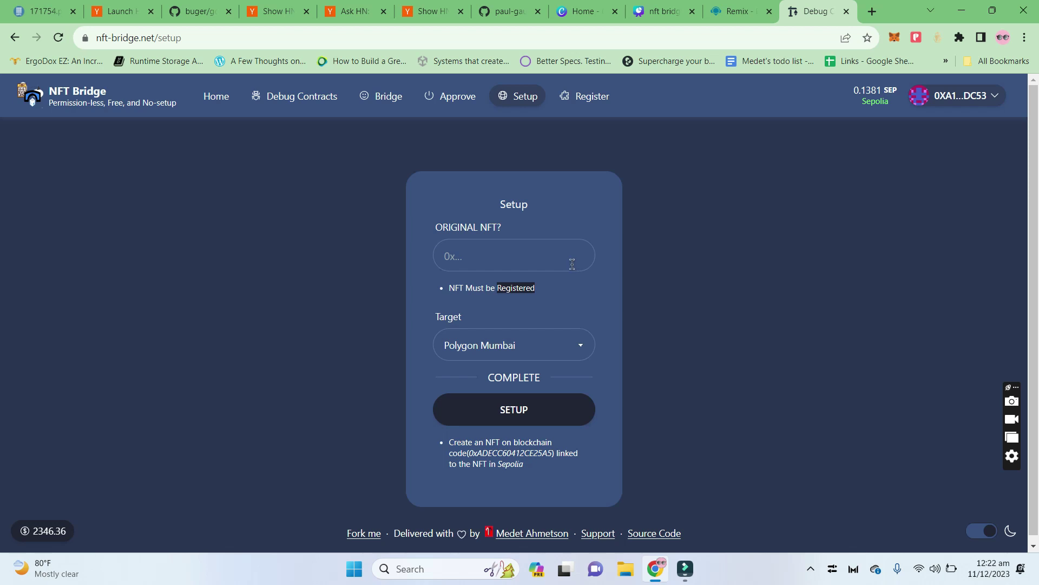
pyautogui.click(454, 248)
pyautogui.hotkey('ctrl', 'v')
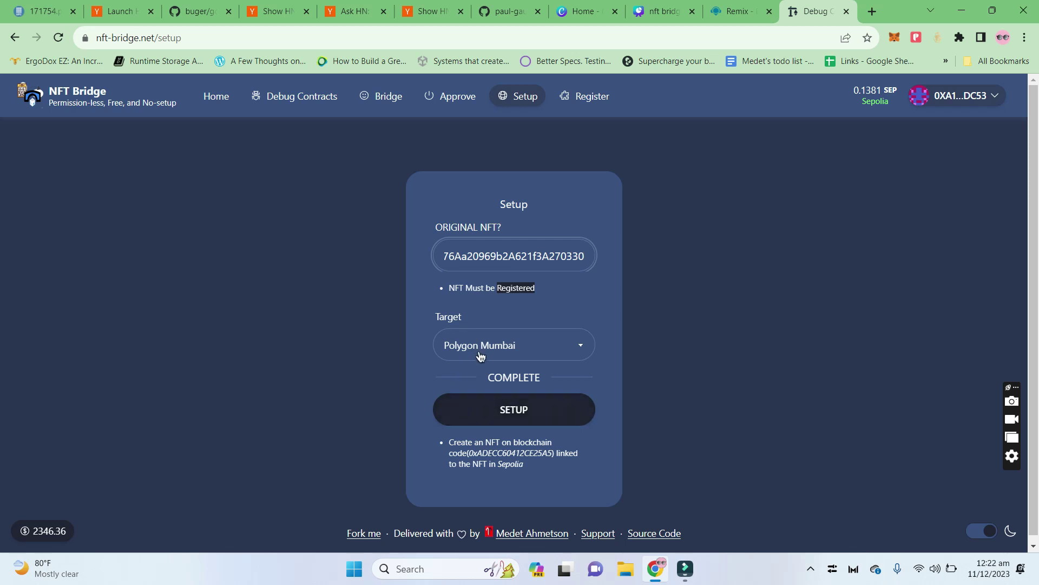
pyautogui.click(494, 407)
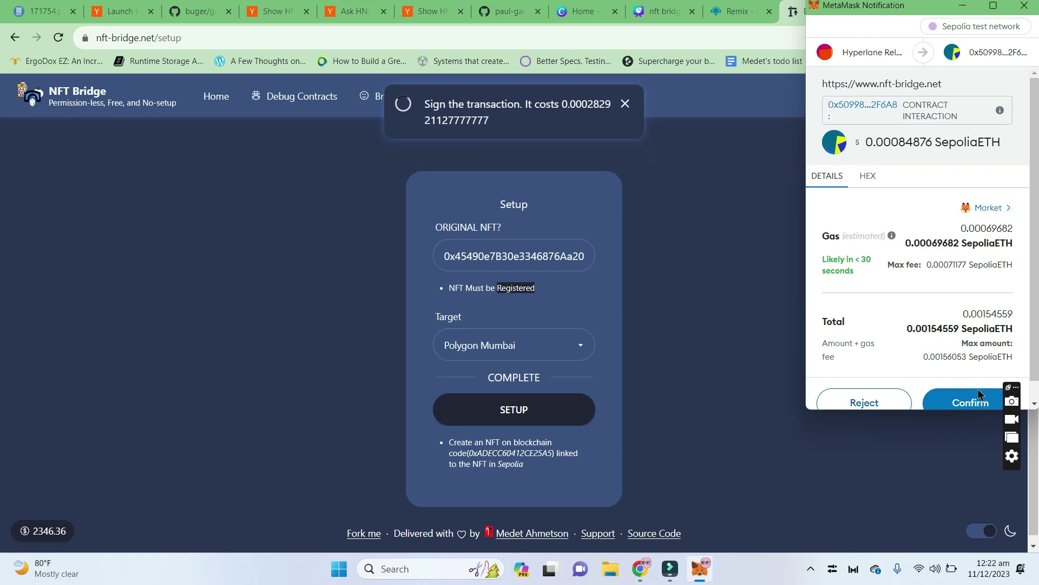
pyautogui.click(979, 394)
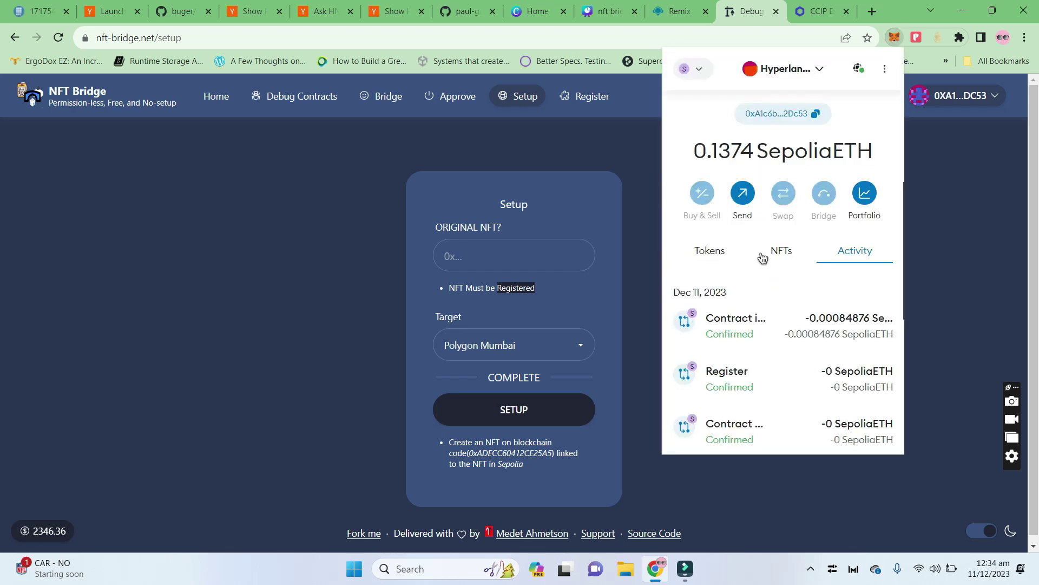
# Copy the setup transaction's ID from MetaMask's contract interaction details and bring up CCIP Explorer.
pyautogui.click(688, 325)
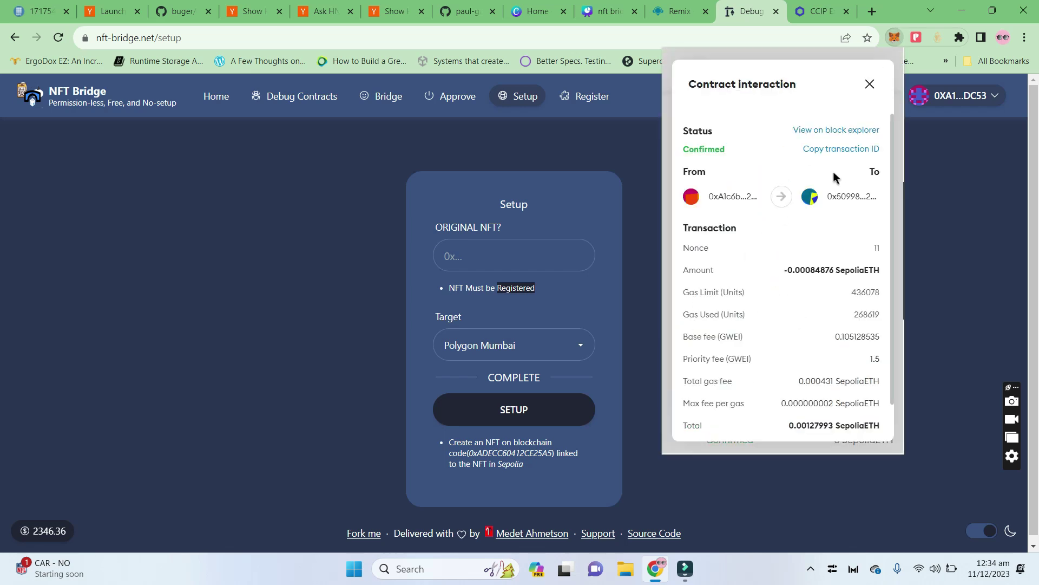
pyautogui.click(851, 157)
pyautogui.click(807, 12)
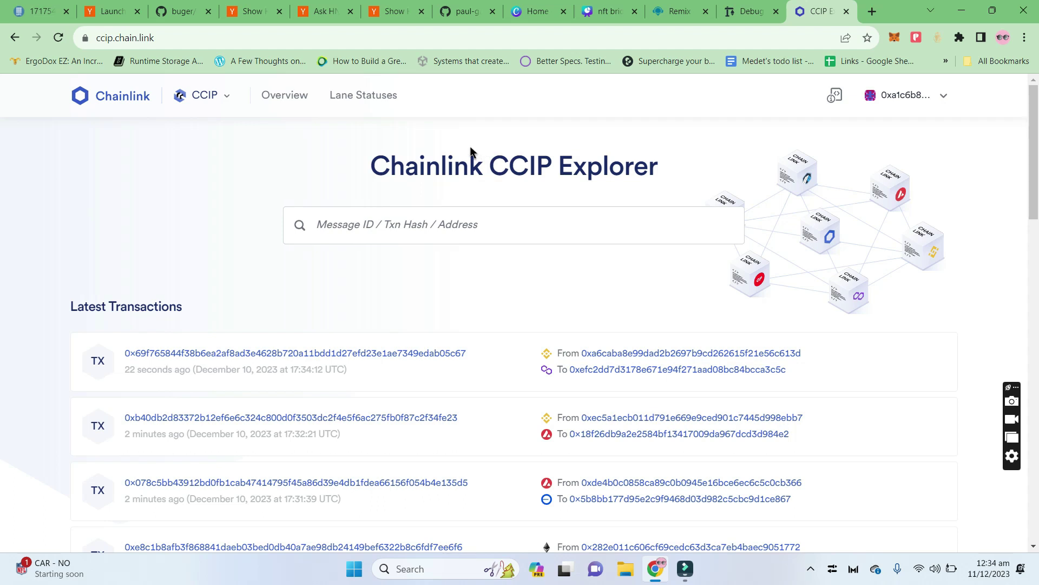
# Search the setup transaction hash in CCIP Explorer and verify its Sepolia-to-Mumbai status is Success.
pyautogui.click(456, 233)
pyautogui.hotkey('ctrl', 'v')
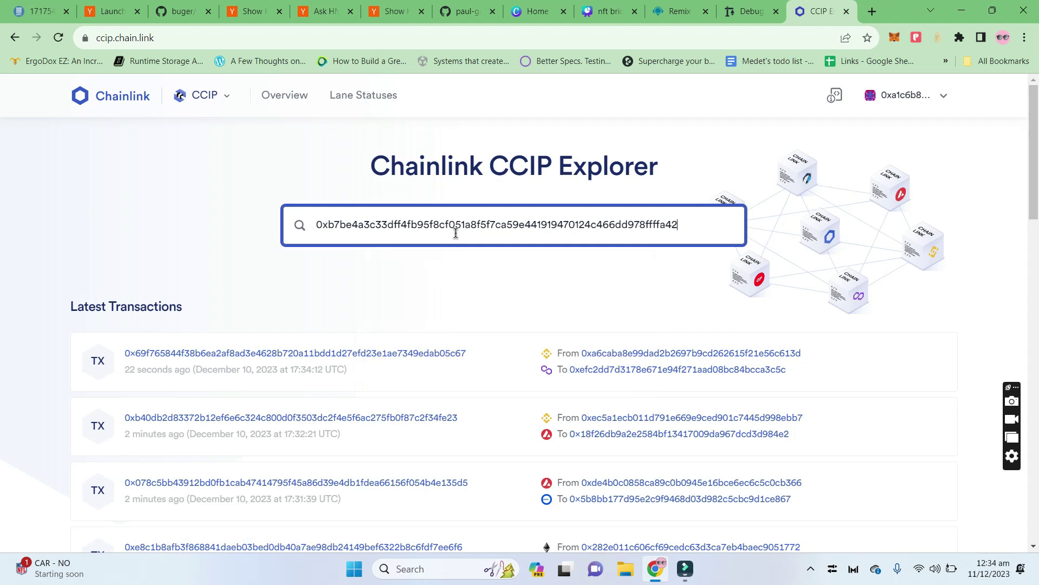
pyautogui.press('Return')
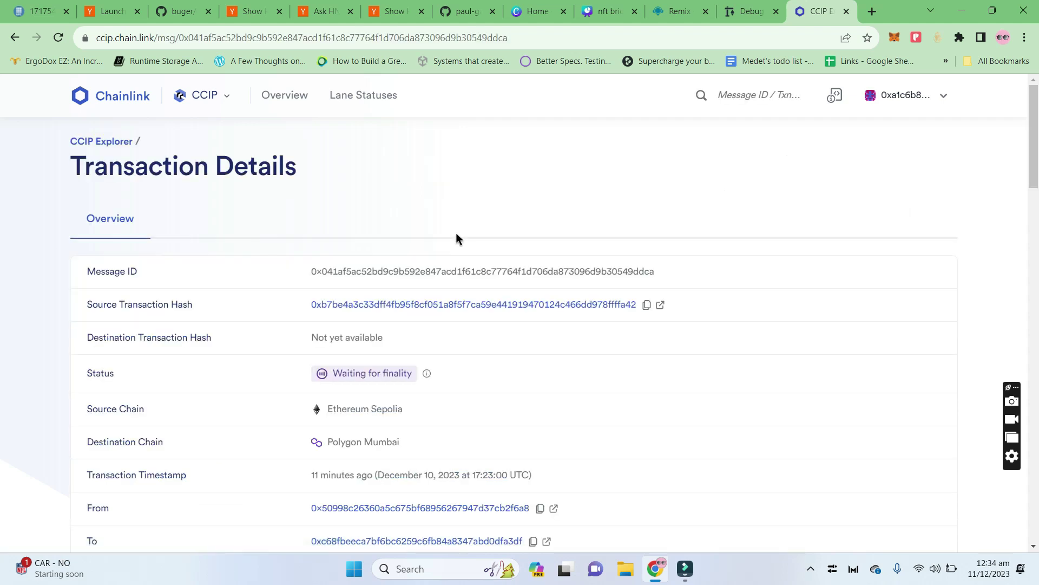
pyautogui.scroll(-2, 456, 232)
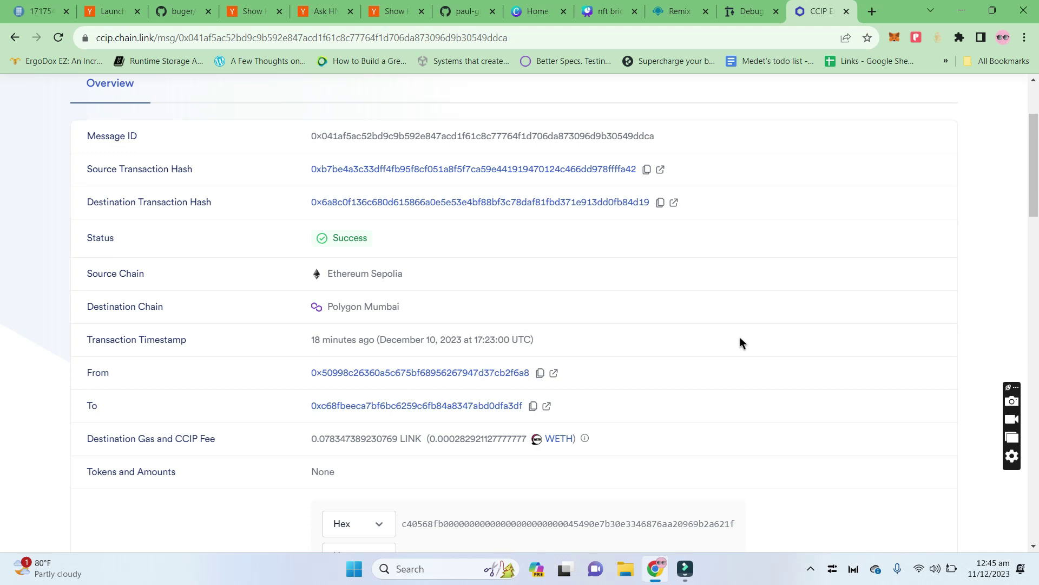
pyautogui.hotkey('ctrl', 'pageup')
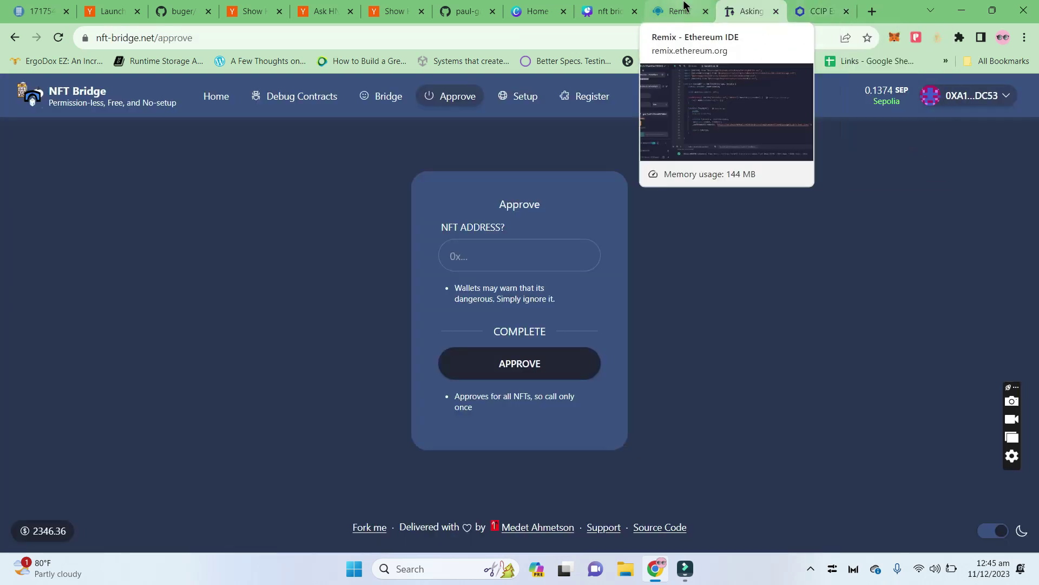
# Approve the wrapper for the PandaNFT contract address, accepting MetaMask's access-to-all-NFTs warning.
pyautogui.click(676, 11)
pyautogui.click(210, 519)
pyautogui.hotkey('ctrl', 'pagedown')
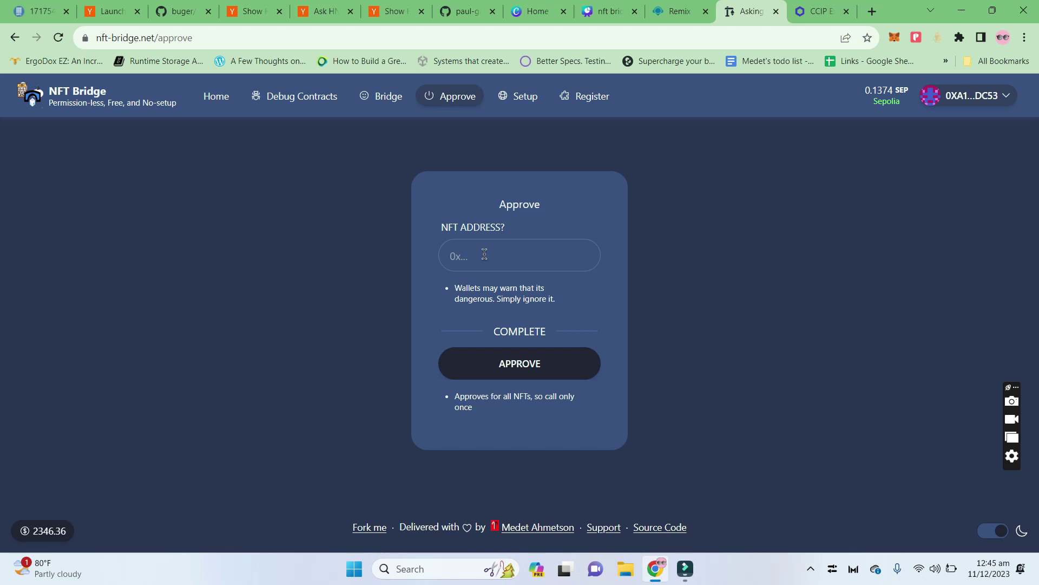
pyautogui.click(485, 255)
pyautogui.hotkey('ctrl', 'v')
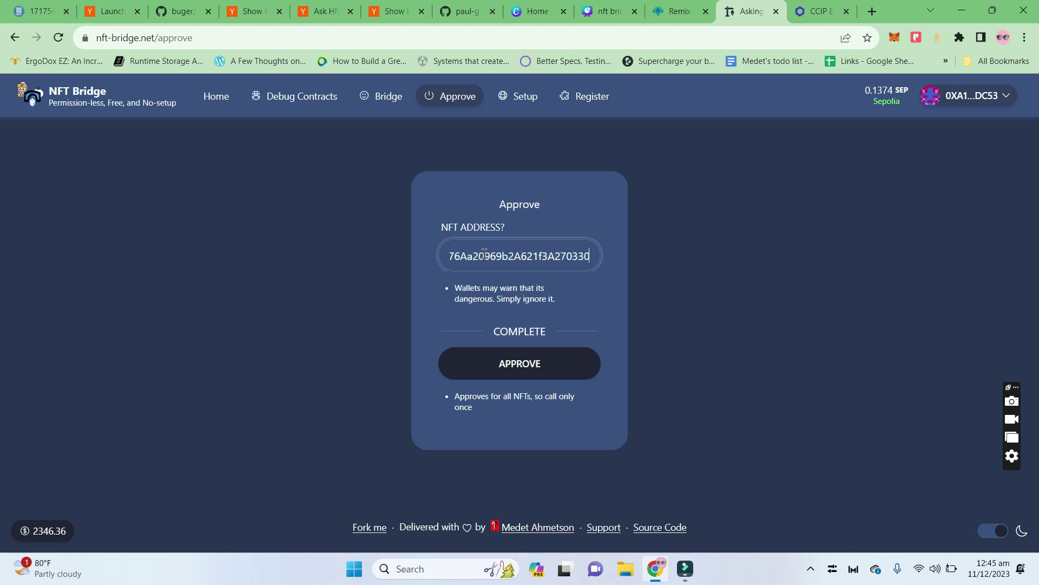
pyautogui.click(521, 370)
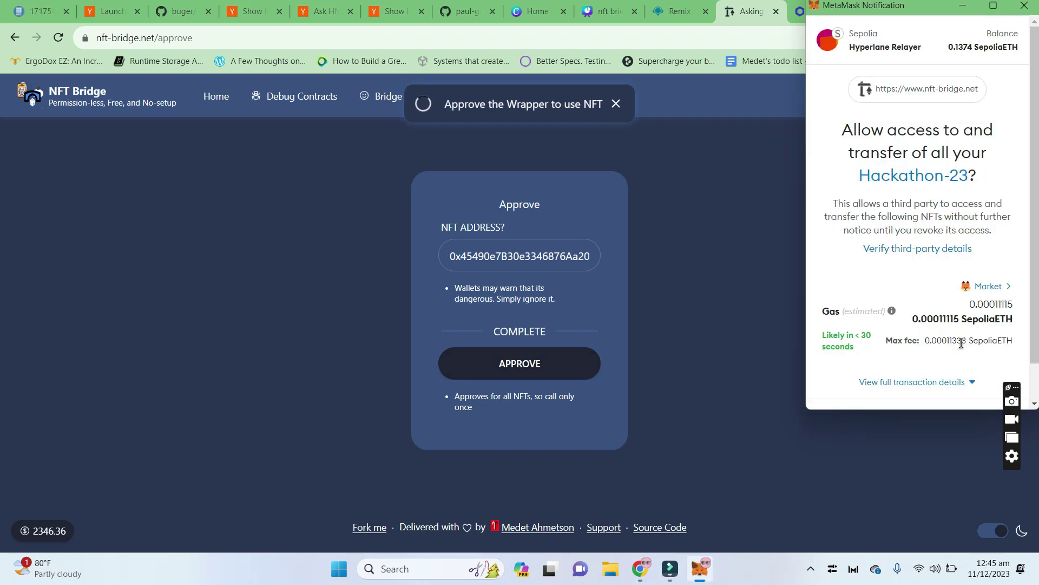
pyautogui.scroll(-1, 960, 341)
pyautogui.click(972, 385)
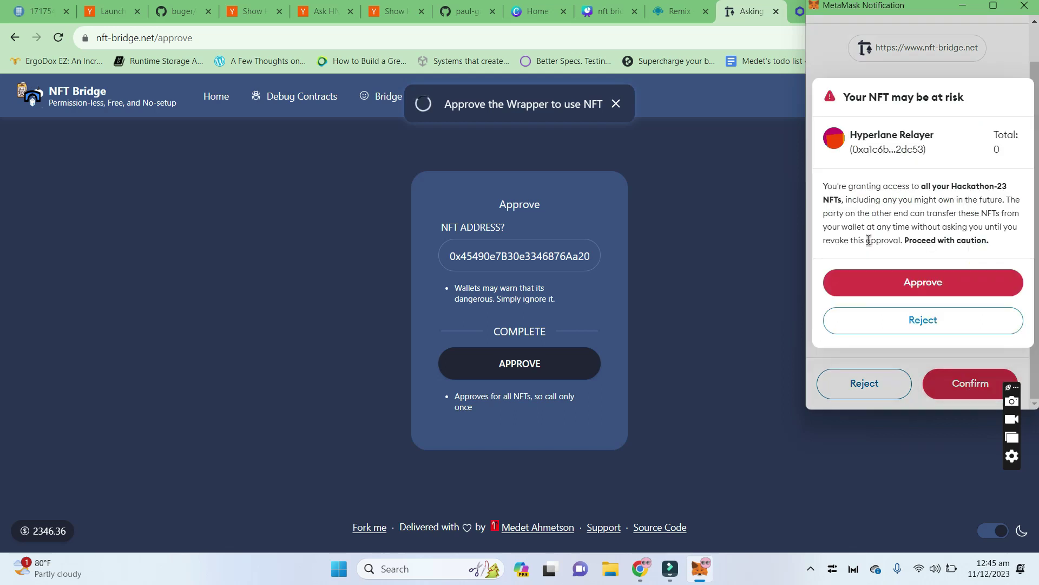
pyautogui.click(906, 290)
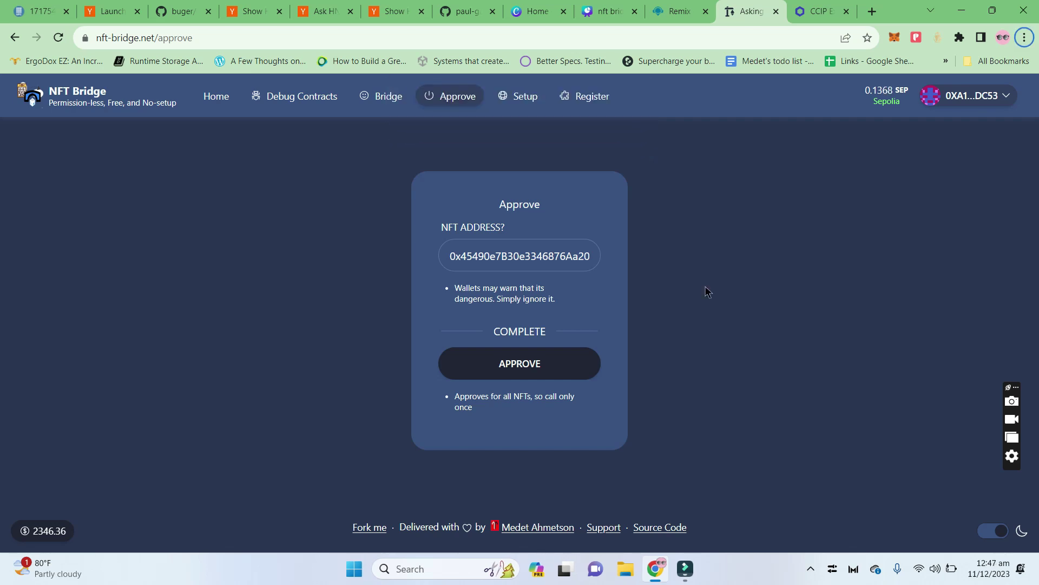
# Bridge PandaNFT token ID 1 from Sepolia to Polygon Mumbai and confirm it in MetaMask.
pyautogui.click(378, 102)
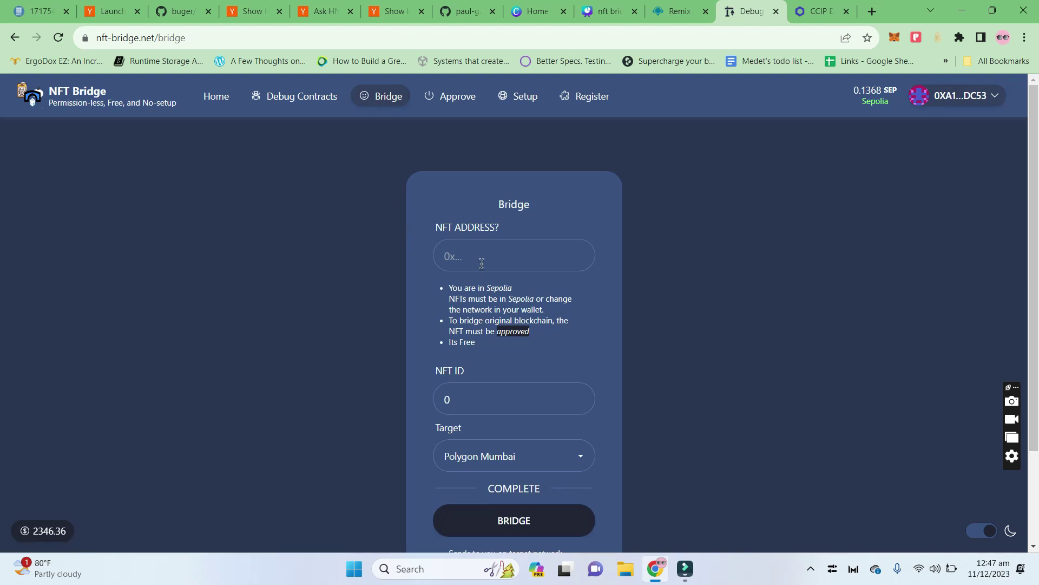
pyautogui.click(481, 263)
pyautogui.hotkey('ctrl', 'v')
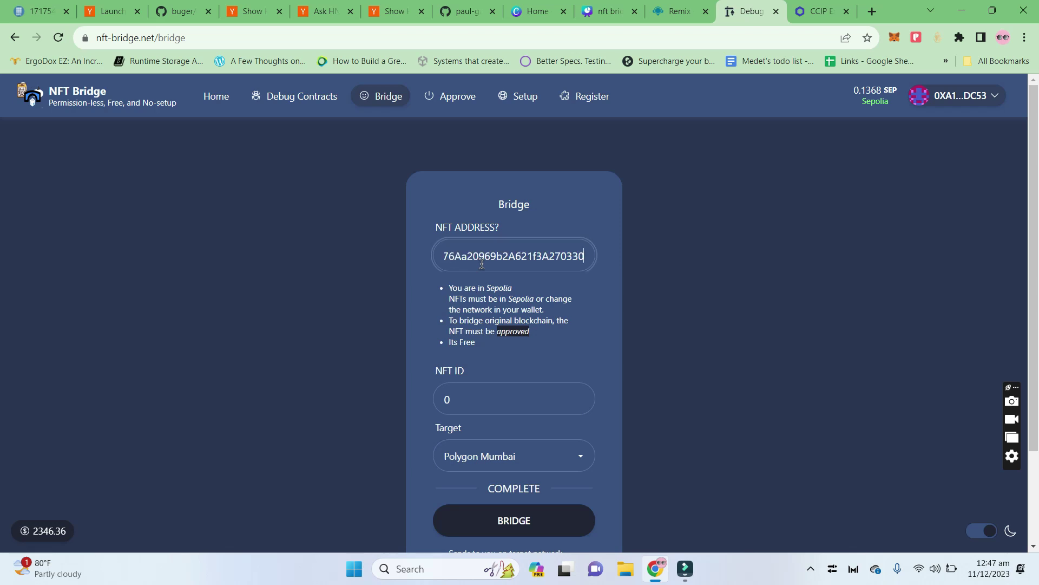
pyautogui.click(480, 401)
pyautogui.press('BackSpace')
pyautogui.write('1')
pyautogui.click(517, 521)
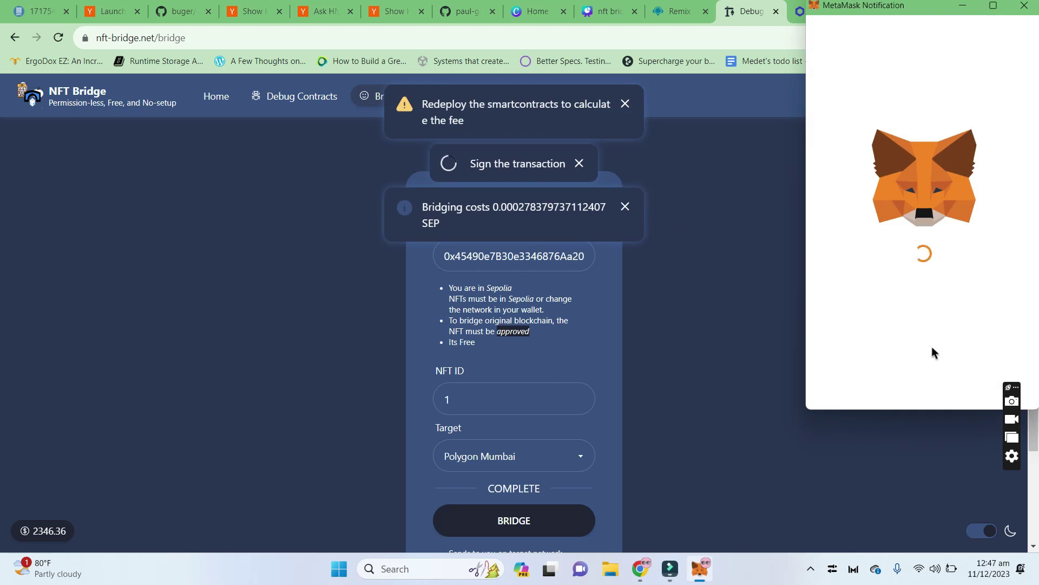
pyautogui.click(970, 405)
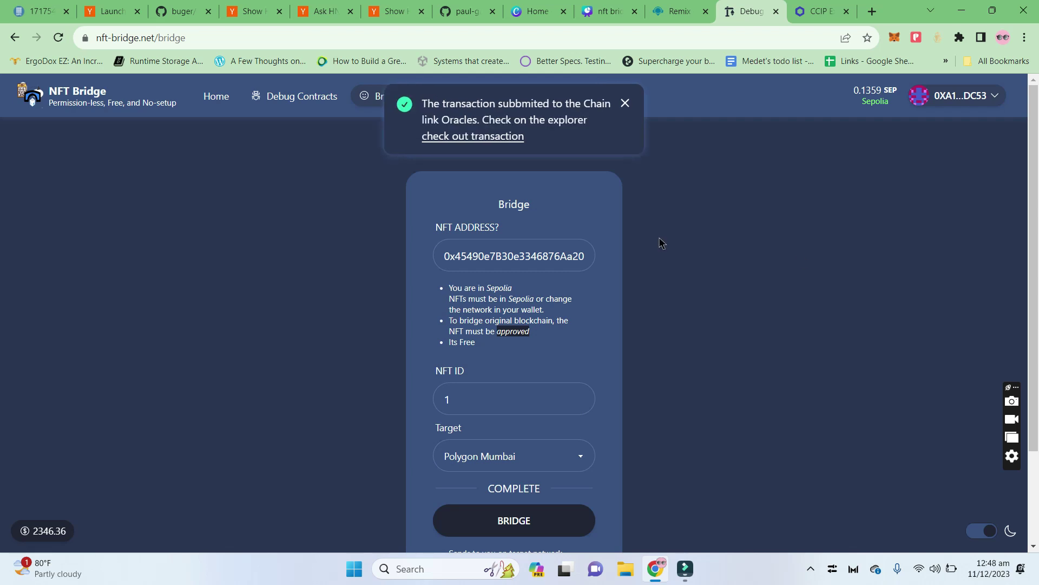
# Look up the bridge transaction hash in CCIP Explorer to show its Success transaction details.
pyautogui.hotkey('ctrl', 'Tab')
pyautogui.click(531, 217)
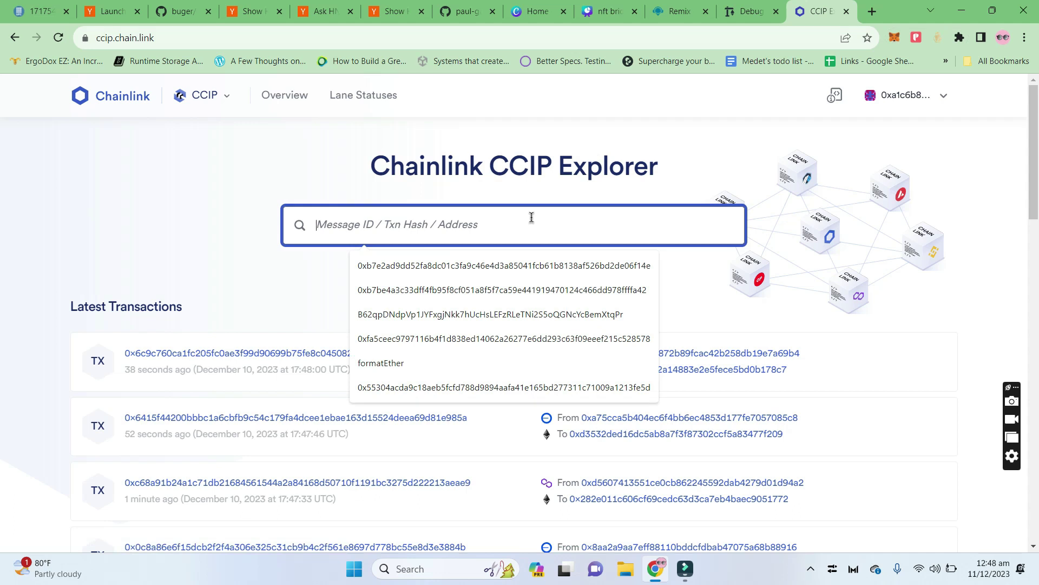
pyautogui.hotkey('ctrl', 'v')
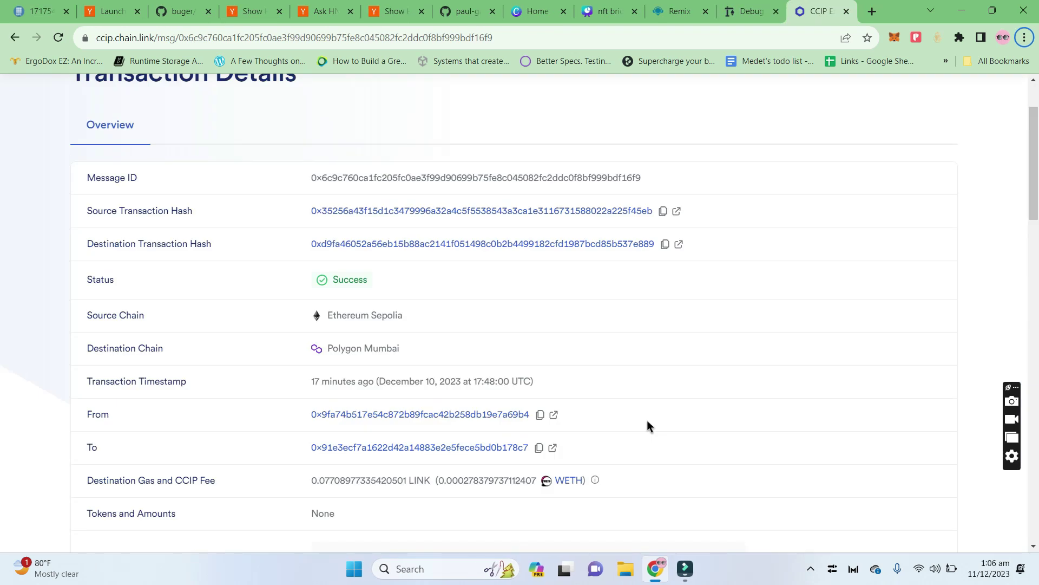
# Check on Sepolia Etherscan that the source transaction transferred ERC-721 token ID 1, then close it.
pyautogui.click(676, 212)
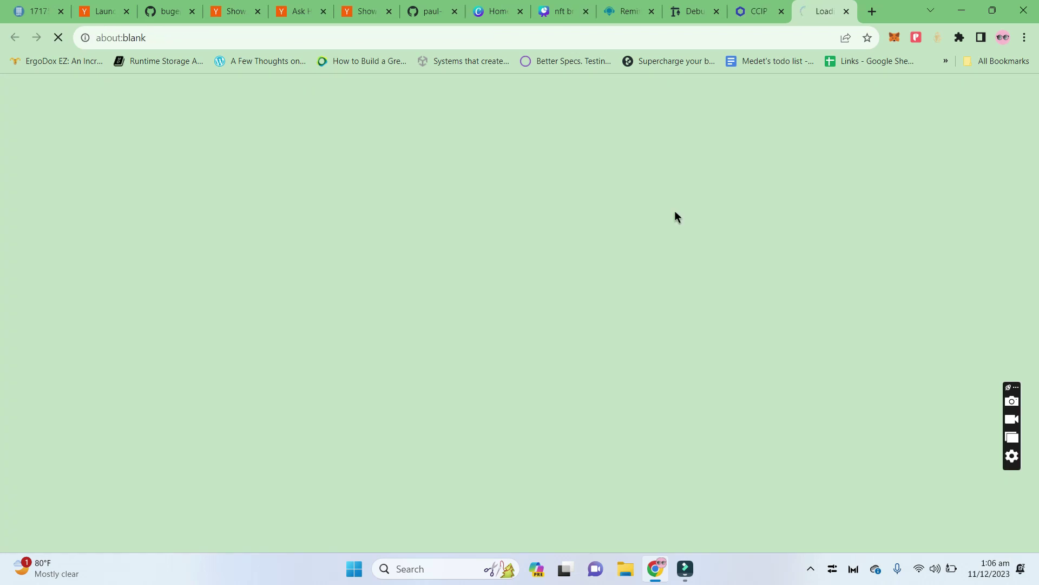
pyautogui.scroll(-1, 561, 345)
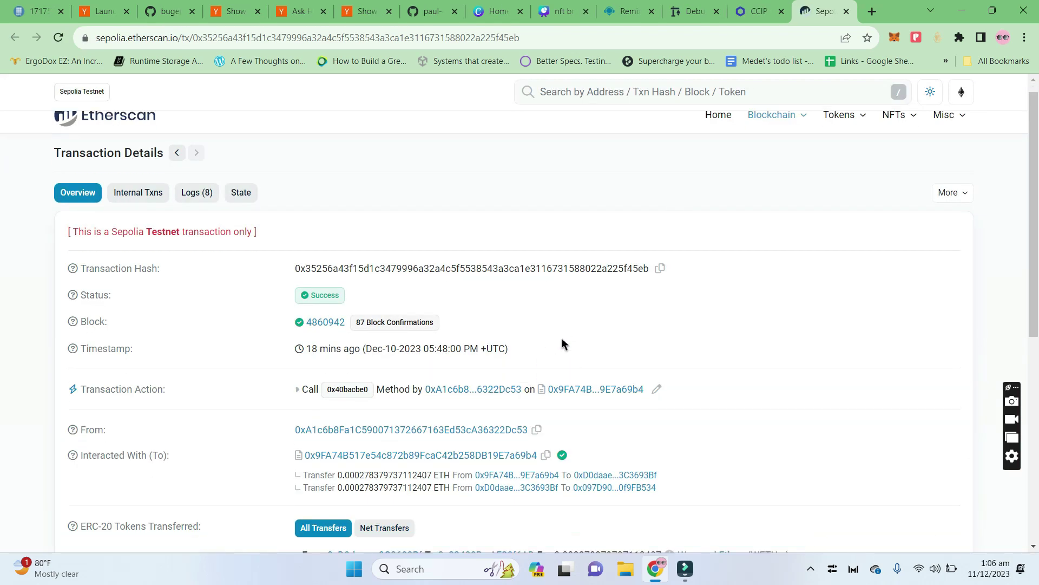
pyautogui.scroll(-4, 561, 344)
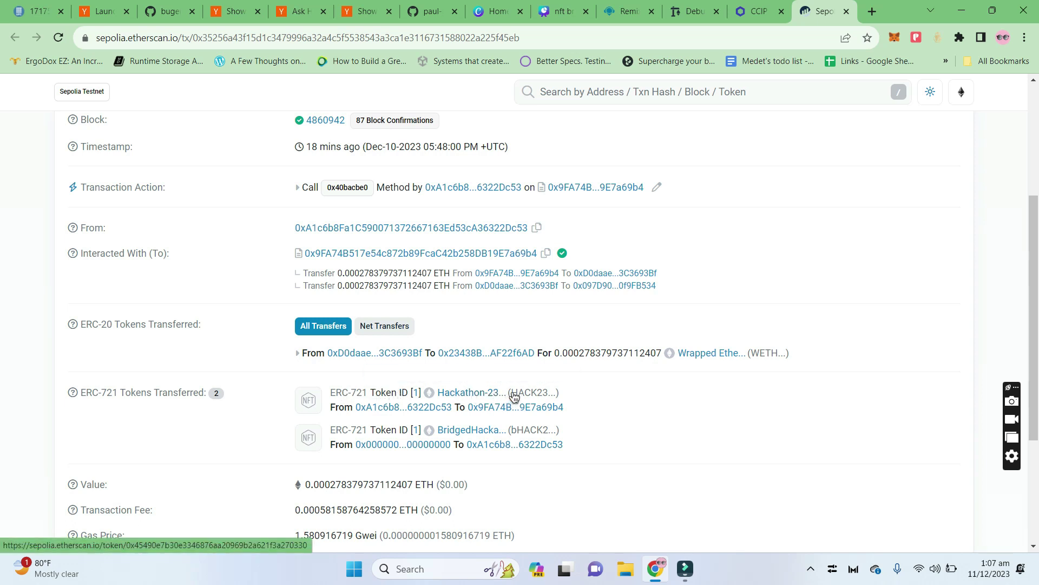
pyautogui.click(846, 11)
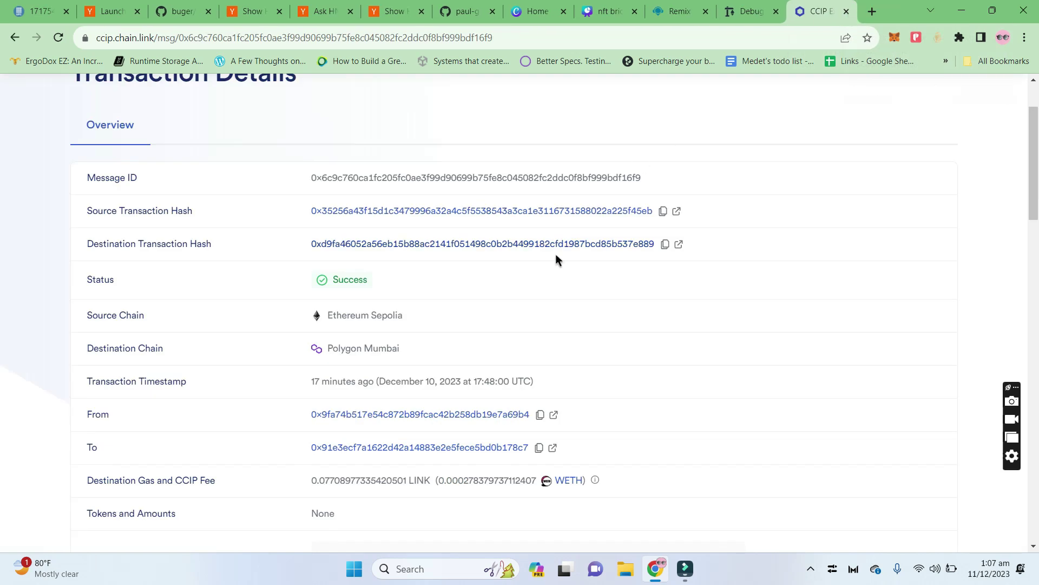
# Open the destination transaction on Mumbai Polygonscan and find the BridgedHackathon-23 token ID 1 mint.
pyautogui.click(679, 243)
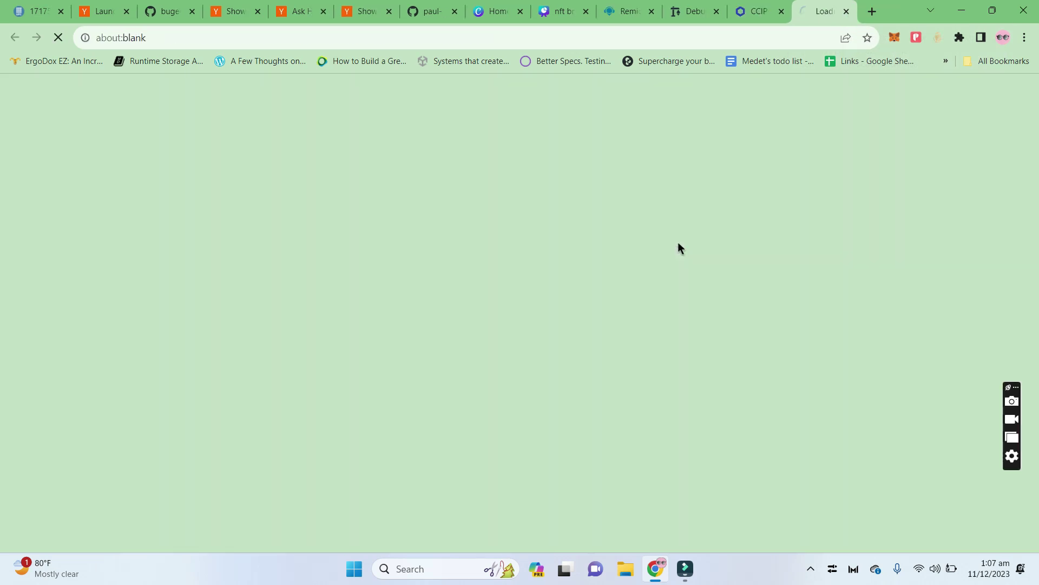
pyautogui.scroll(-4, 459, 349)
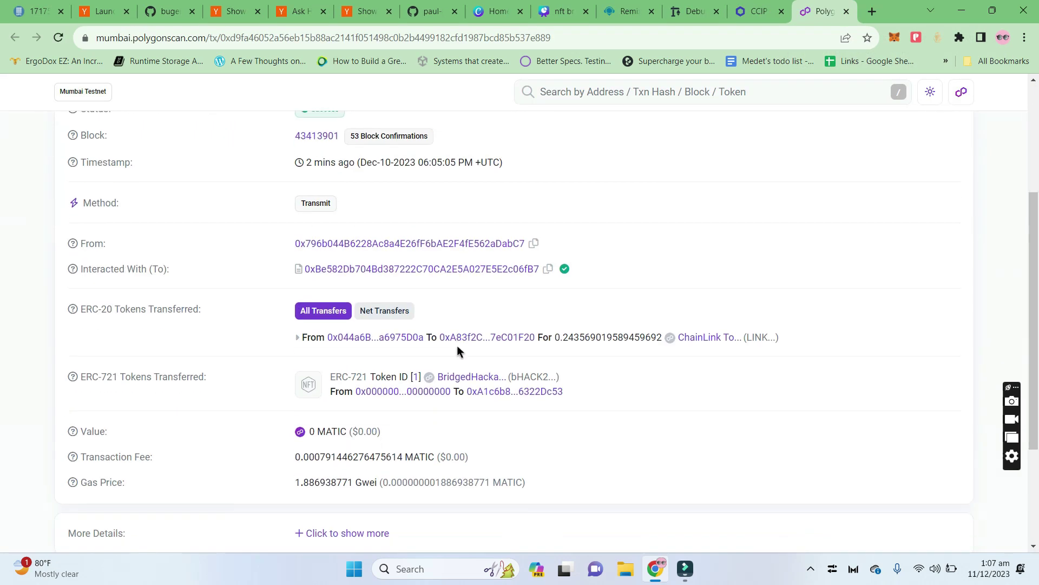
pyautogui.scroll(-1, 457, 347)
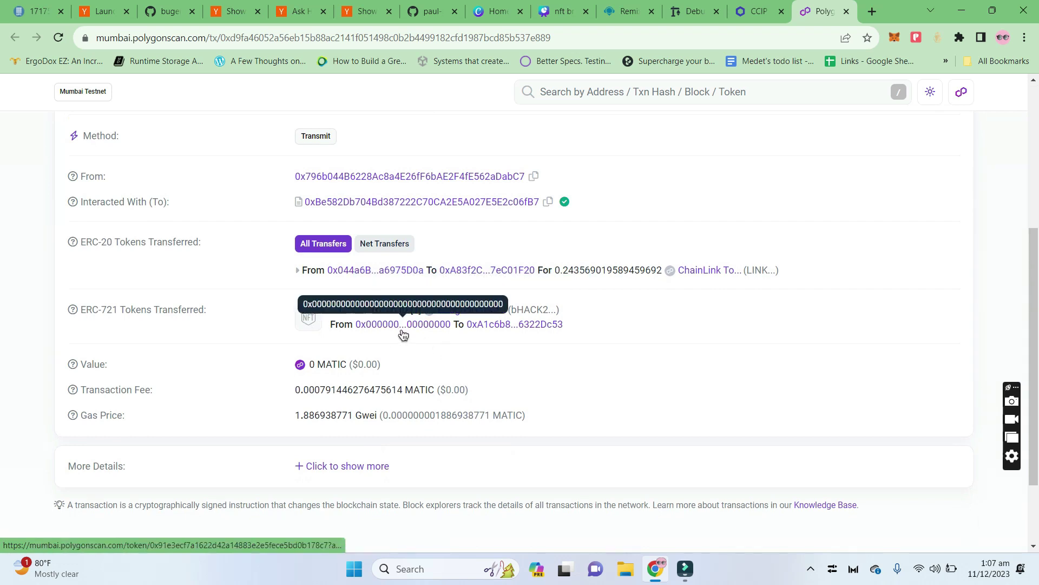